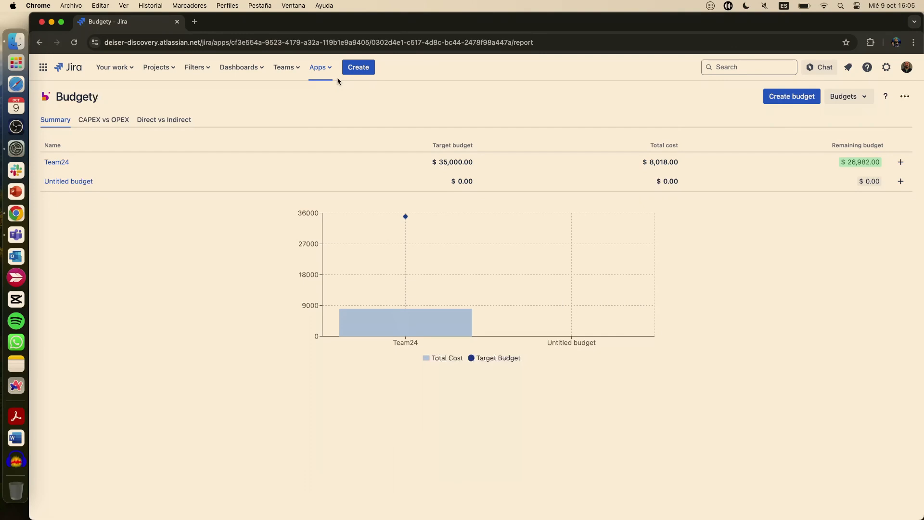
Step: Create a new budget and name it "The Deiser Connection"
{"action": "mouse_move", "coordinate": [464, 215]}
{"action": "left_click", "coordinate": [787, 105]}
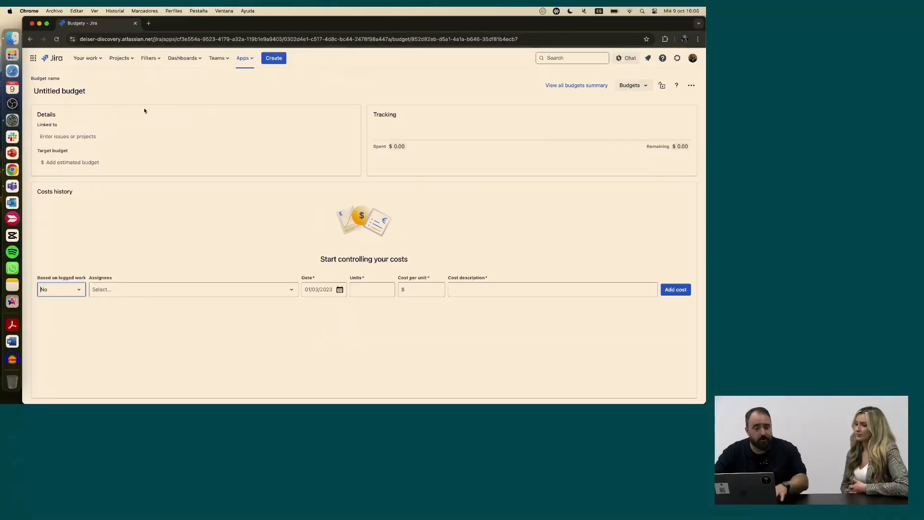
{"action": "left_click", "coordinate": [91, 91]}
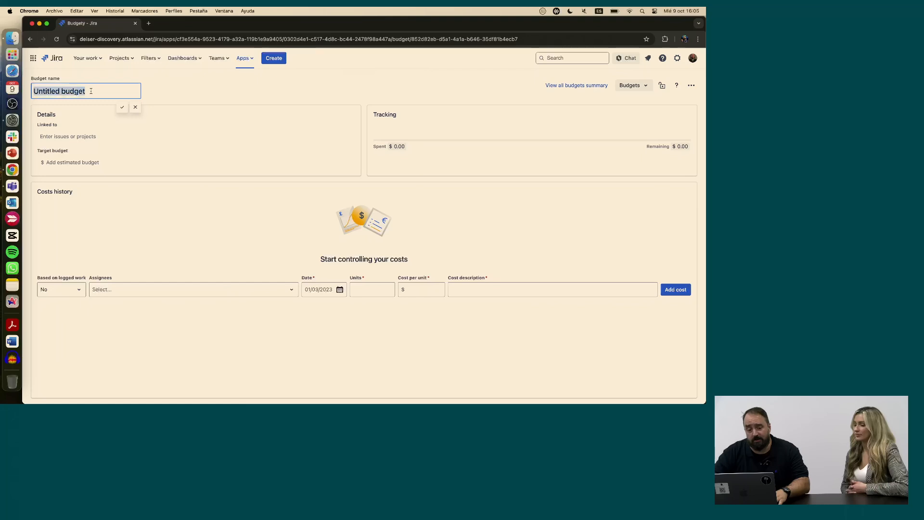
{"action": "type", "text": "The De"}
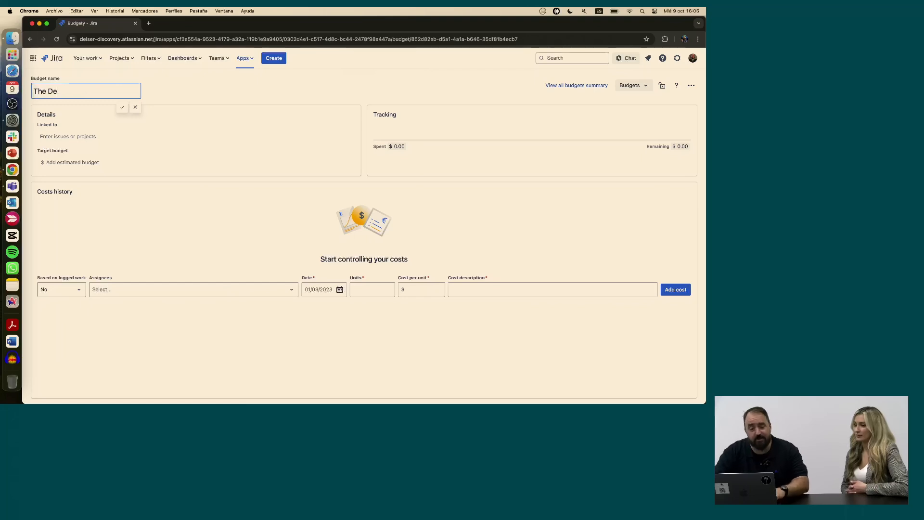
{"action": "type", "text": "iser Connection"}
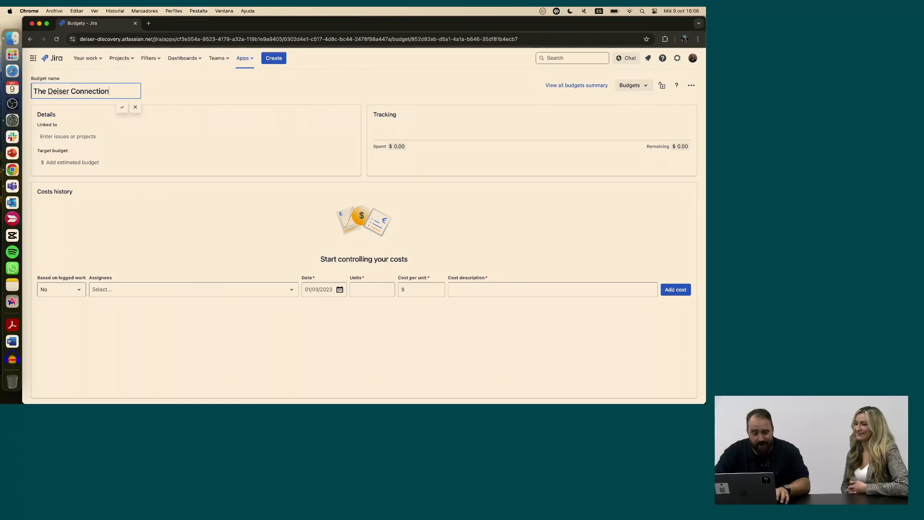
{"action": "left_click", "coordinate": [125, 109]}
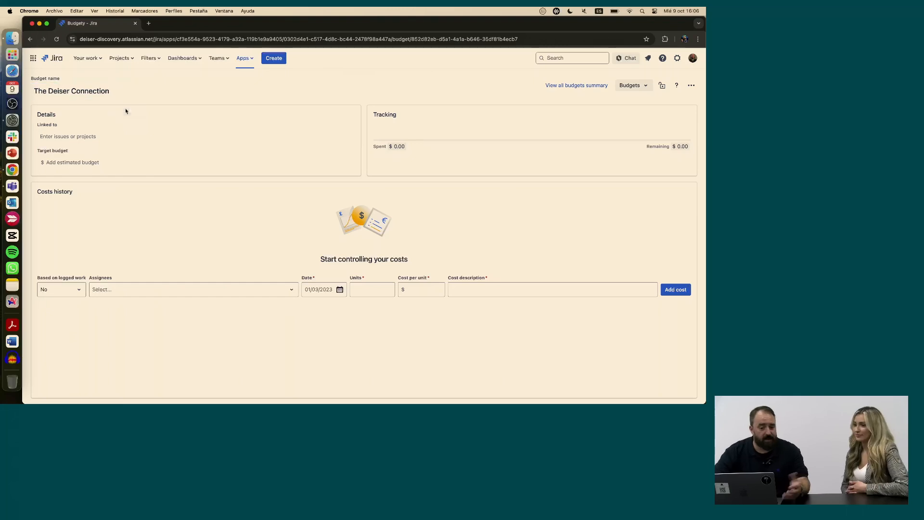
Step: Link the budget to the project The Deiser Connection Podcast and save the link
{"action": "left_click", "coordinate": [99, 140]}
{"action": "type", "text": "The Deiser"}
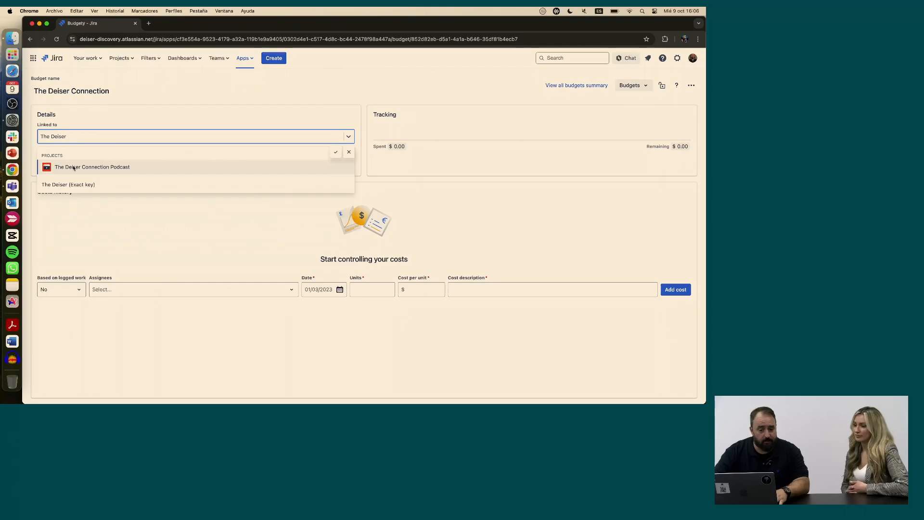
{"action": "key", "text": "Return"}
{"action": "left_click", "coordinate": [336, 152]}
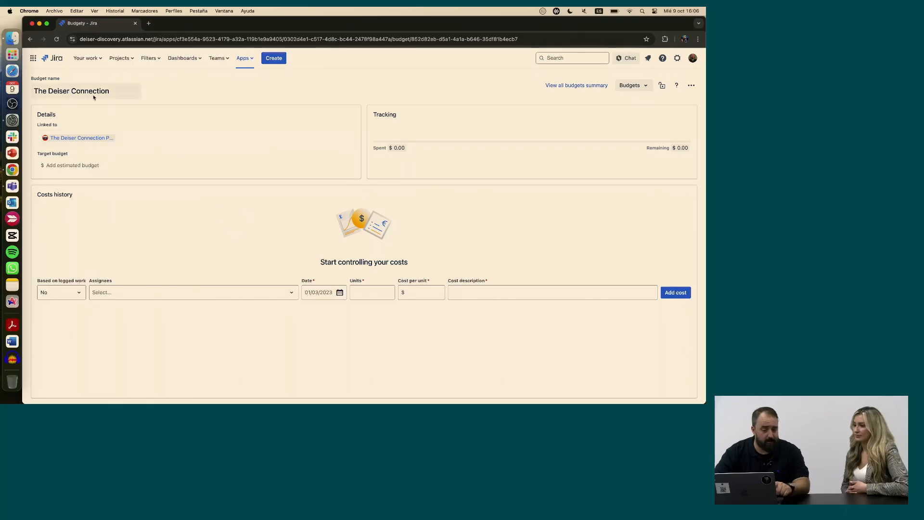
Step: Clear the budget's linked project and select The Deiser Connection Podcast as its link again
{"action": "left_click", "coordinate": [148, 138]}
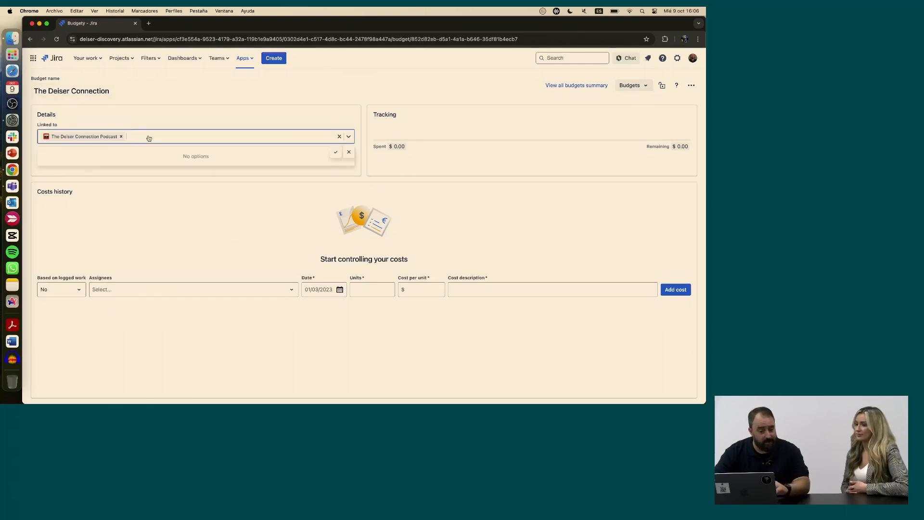
{"action": "key", "text": "BackSpace"}
{"action": "key", "text": "BackSpace"}
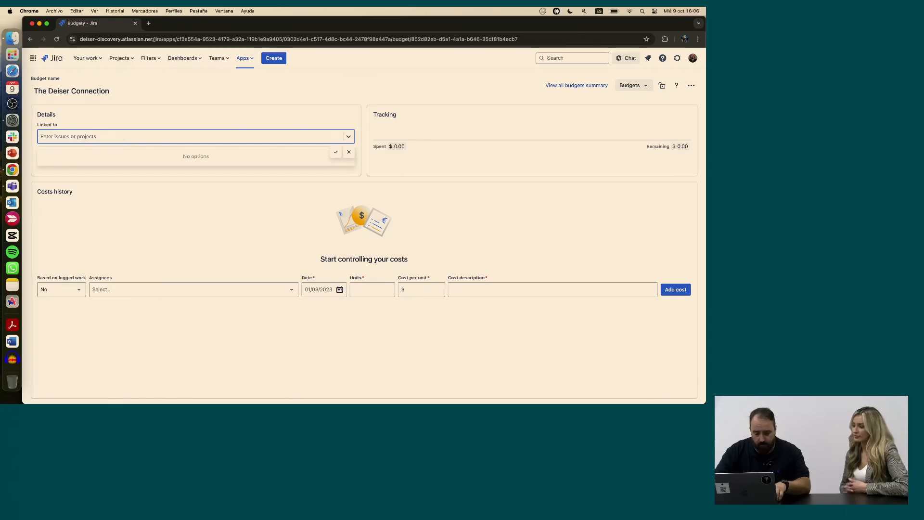
{"action": "type", "text": "The"}
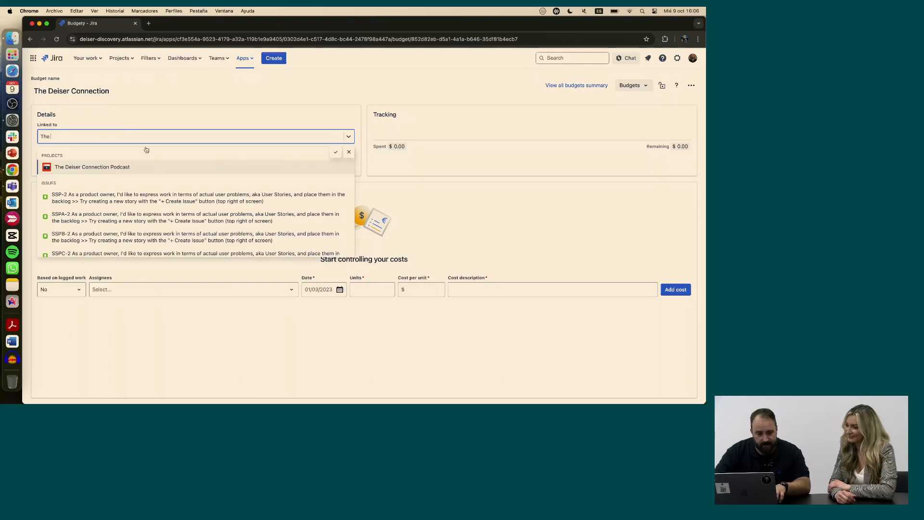
{"action": "left_click", "coordinate": [138, 168]}
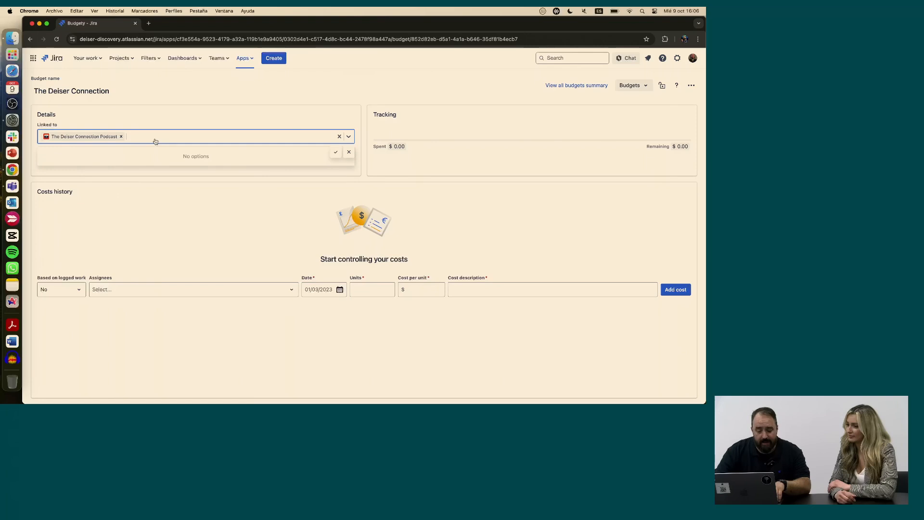
Step: Link the issue DCP-1 Create video script to the budget alongside the project
{"action": "type", "text": "Scri"}
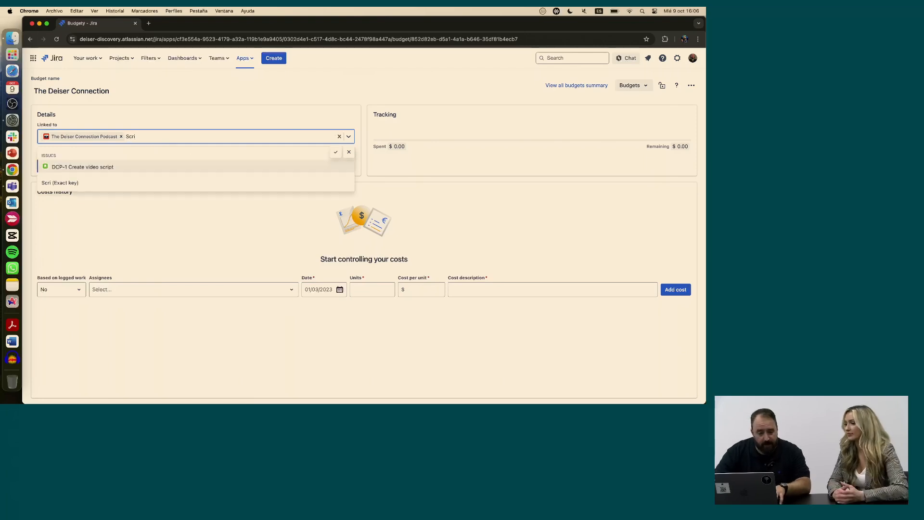
{"action": "left_click", "coordinate": [96, 167]}
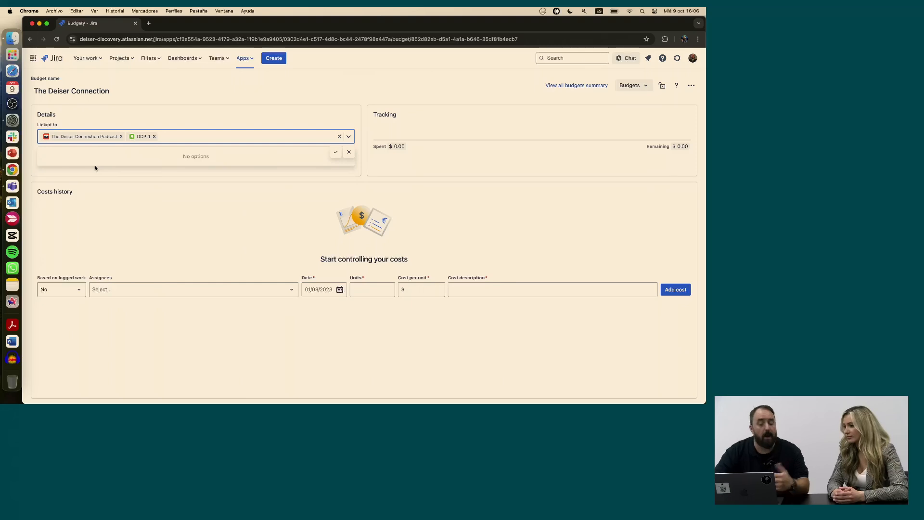
{"action": "left_click", "coordinate": [335, 152]}
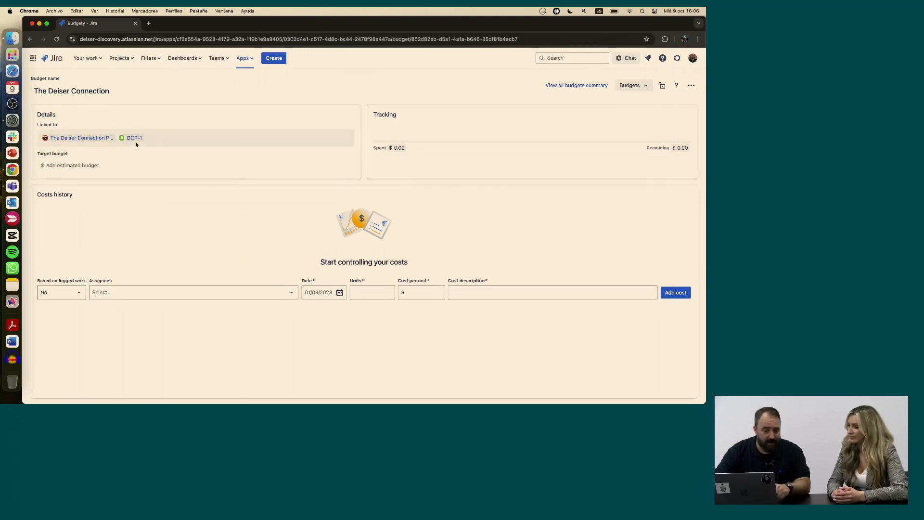
Step: Remove issue DCP-1 from the budget's linked items and set the target budget to $10,000
{"action": "left_click", "coordinate": [161, 137]}
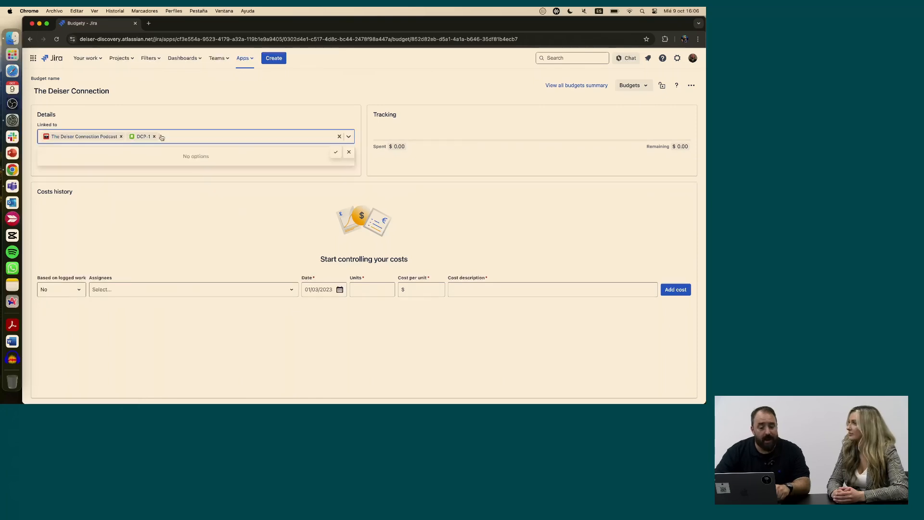
{"action": "left_click", "coordinate": [154, 137]}
{"action": "left_click", "coordinate": [209, 96]}
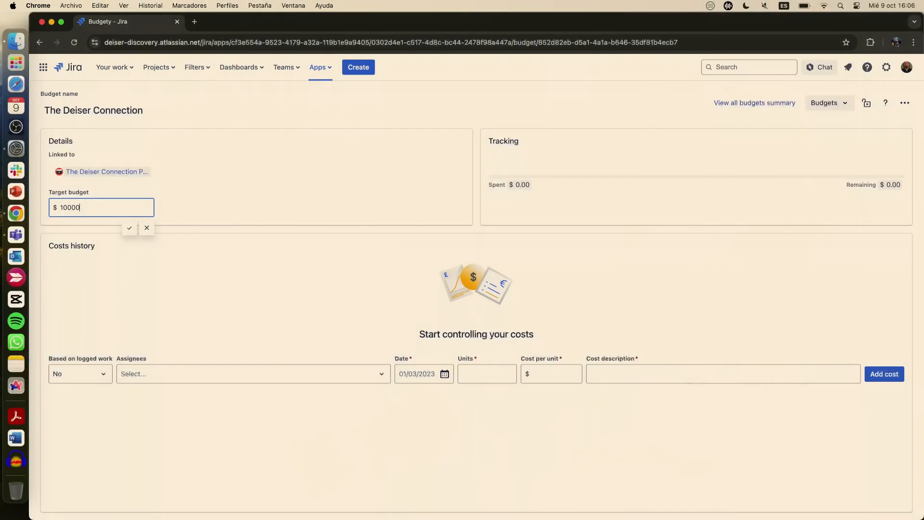
{"action": "left_click", "coordinate": [129, 231]}
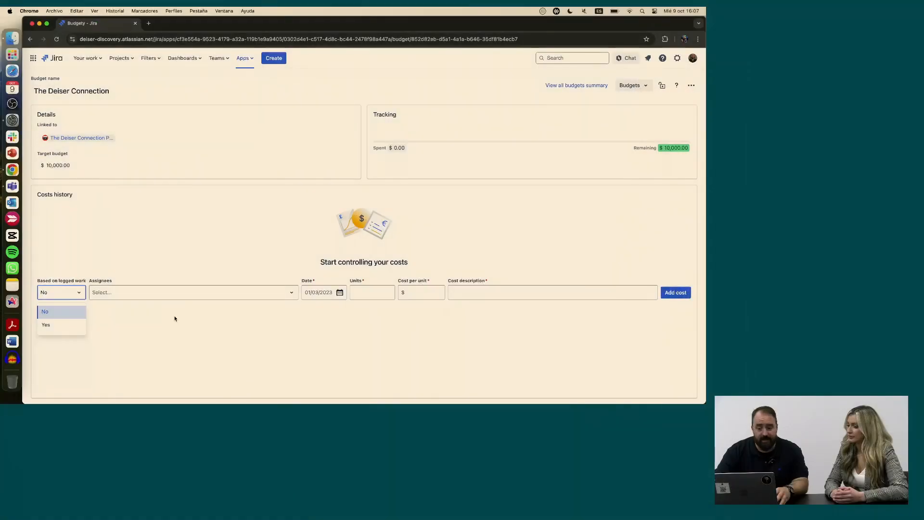
Step: Base the first cost entry on logged work and choose the team member who logged it
{"action": "left_click", "coordinate": [173, 316]}
{"action": "left_click", "coordinate": [74, 292]}
{"action": "left_click", "coordinate": [69, 325]}
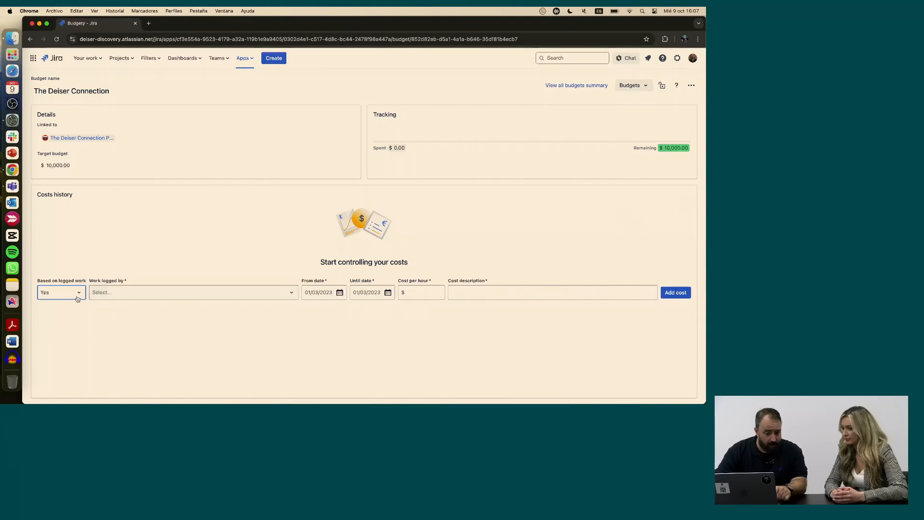
{"action": "left_click", "coordinate": [125, 293]}
{"action": "type", "text": "Leo"}
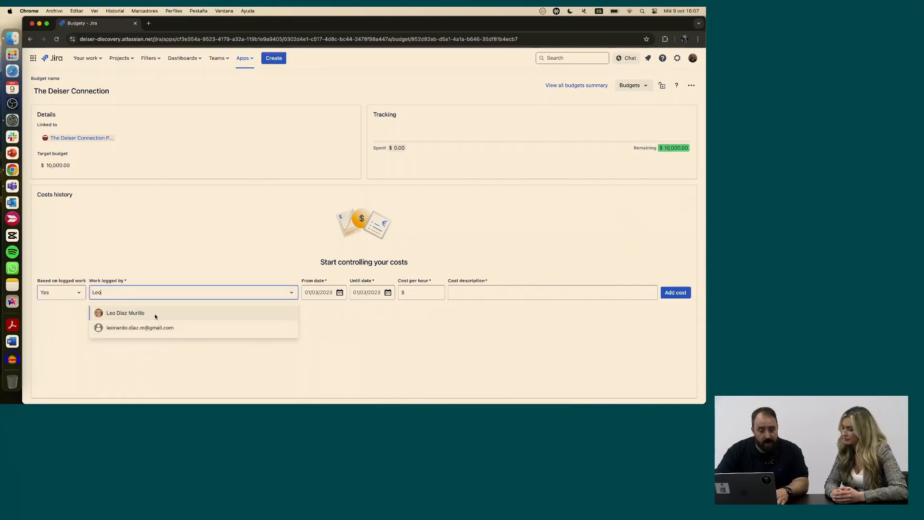
{"action": "left_click", "coordinate": [155, 316]}
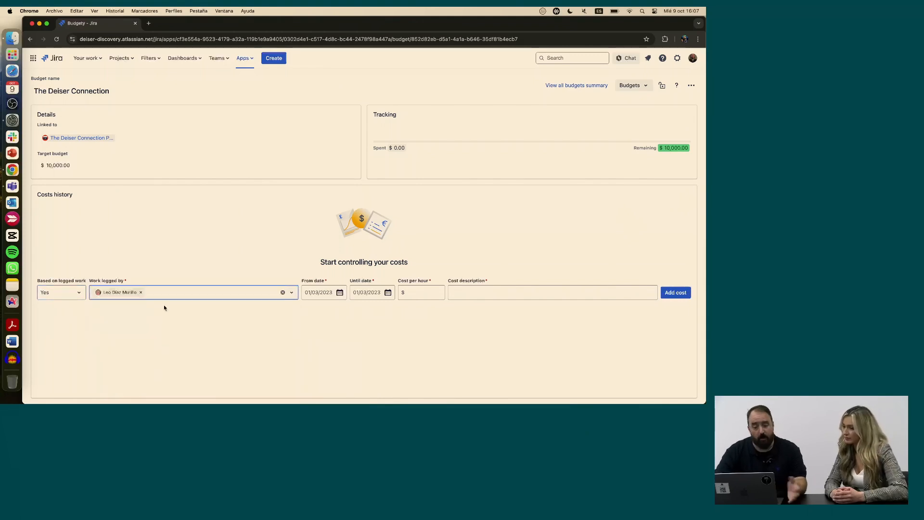
Step: Set the logged-work cost period from 01/10/2024 until 31/10/2024 at $60.00 per hour
{"action": "left_click", "coordinate": [339, 294]}
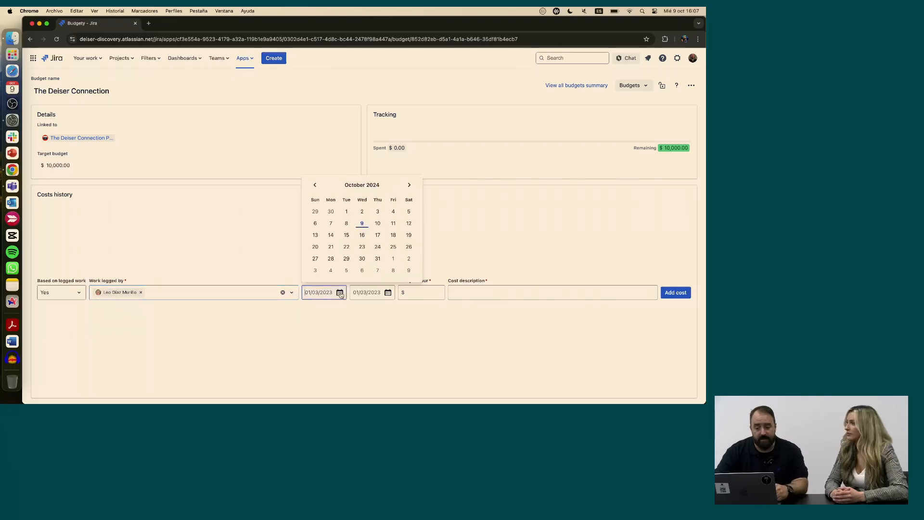
{"action": "left_click", "coordinate": [345, 212]}
{"action": "left_click", "coordinate": [387, 293]}
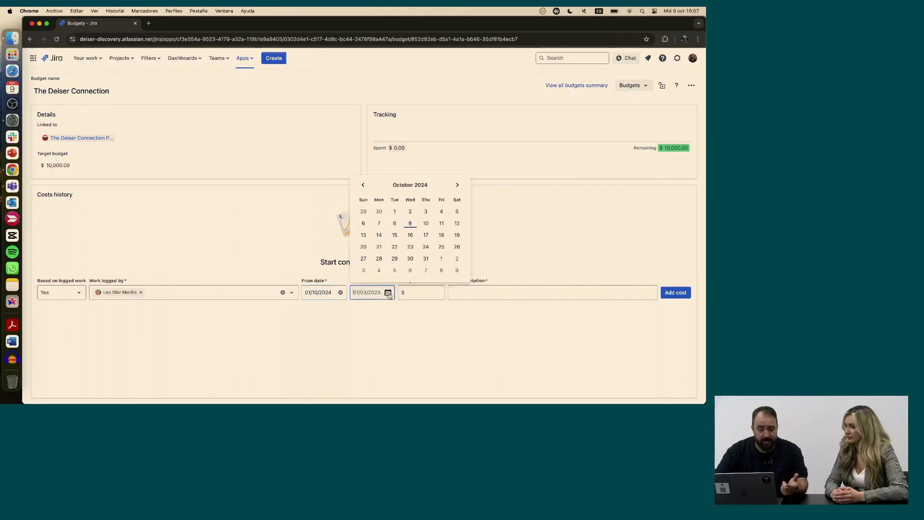
{"action": "left_click", "coordinate": [425, 258]}
{"action": "left_click", "coordinate": [422, 297]}
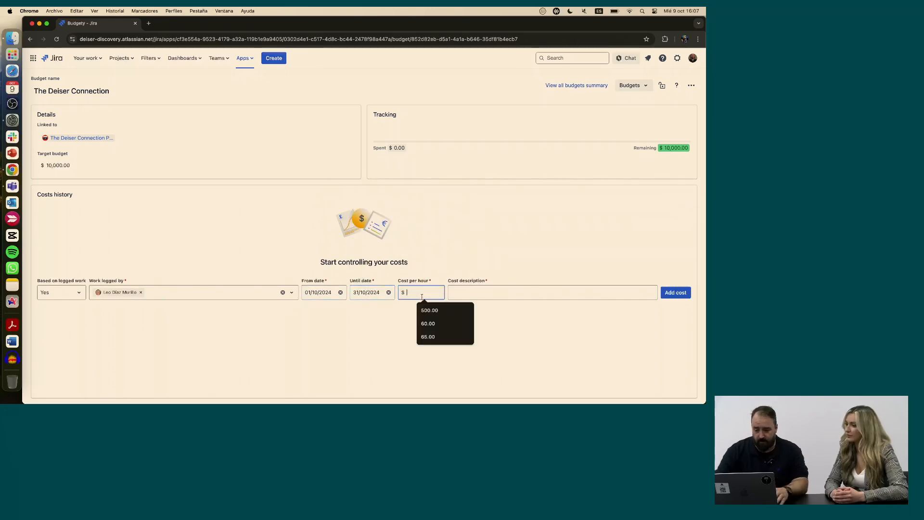
{"action": "type", "text": "6"}
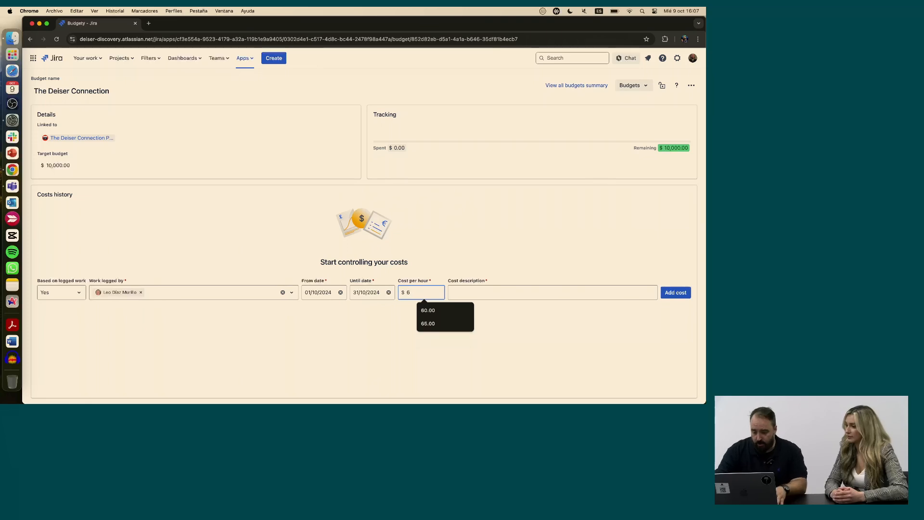
{"action": "type", "text": "0"}
{"action": "left_click", "coordinate": [428, 310]}
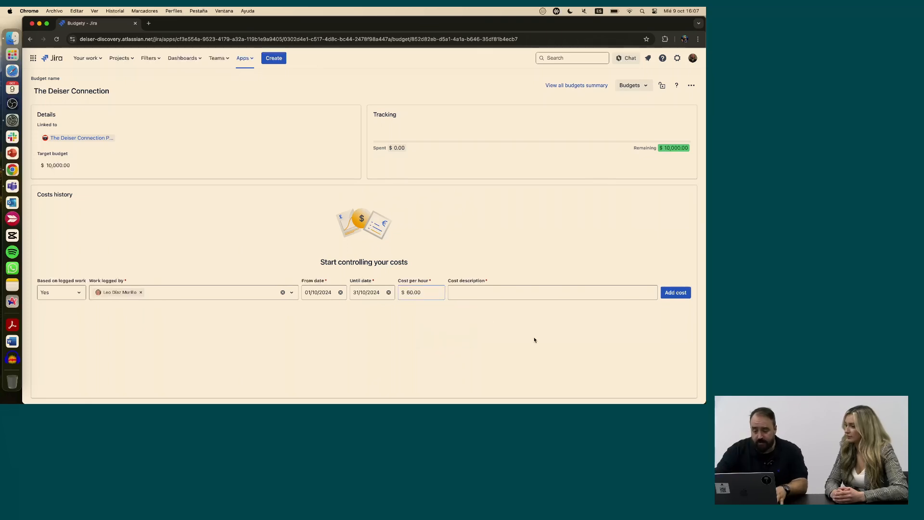
Step: Describe the logged-work cost as "Researching" and add it to the costs history
{"action": "left_click", "coordinate": [504, 290]}
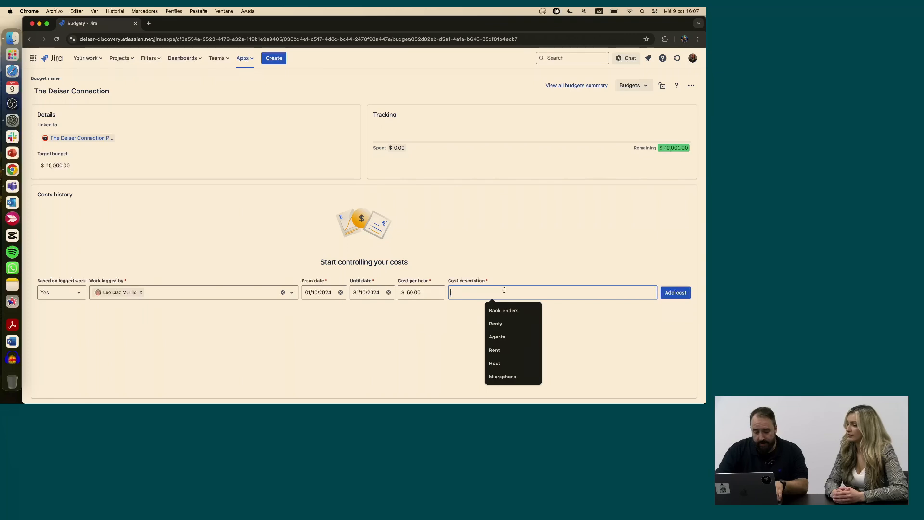
{"action": "type", "text": "Scirpt"}
{"action": "key", "text": "BackSpace"}
{"action": "key", "text": "BackSpace"}
{"action": "key", "text": "BackSpace"}
{"action": "key", "text": "BackSpace"}
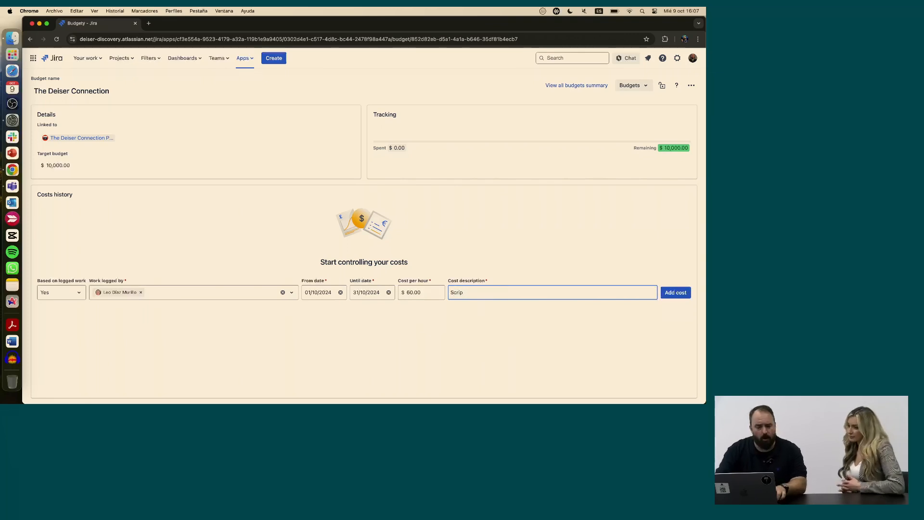
{"action": "key", "text": "BackSpace"}
{"action": "key", "text": "BackSpace"}
{"action": "type", "text": "Re"}
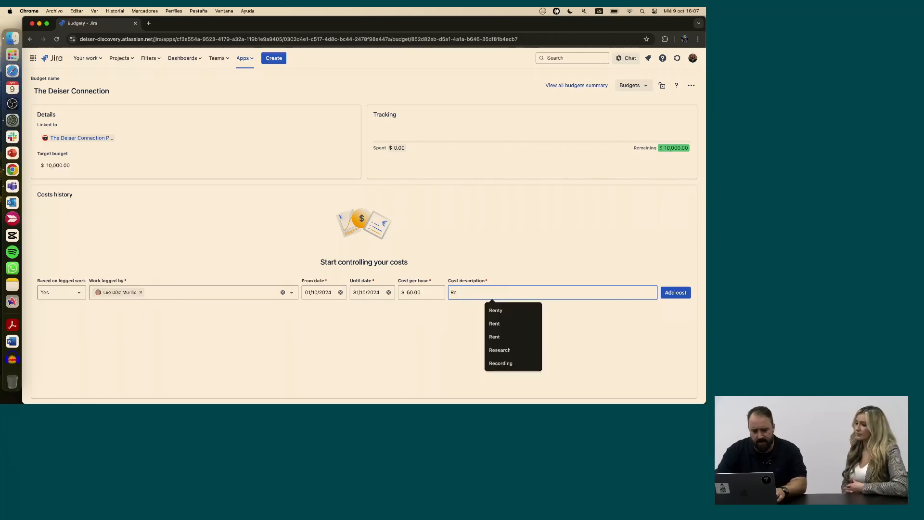
{"action": "type", "text": "searching"}
{"action": "left_click", "coordinate": [665, 295]}
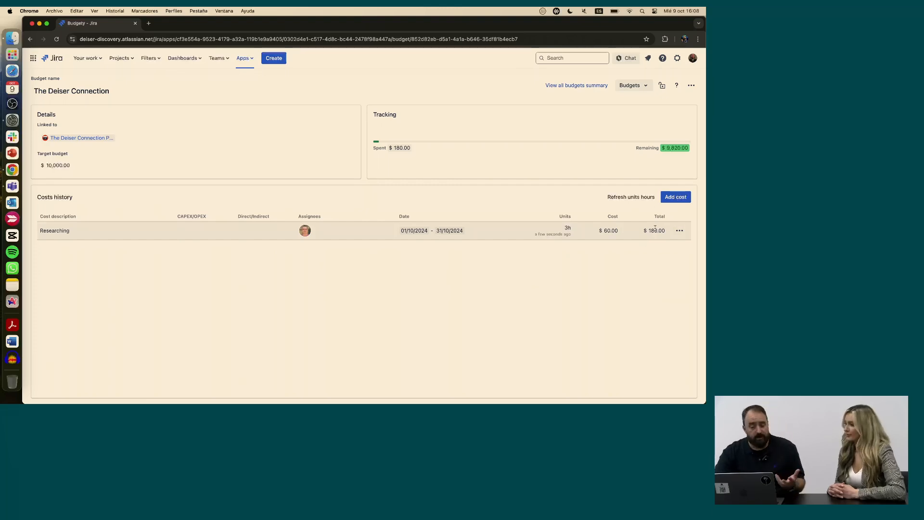
Step: Start another cost entry for the budget, assign it to a team member and date it 01/10/2024
{"action": "left_click", "coordinate": [676, 201]}
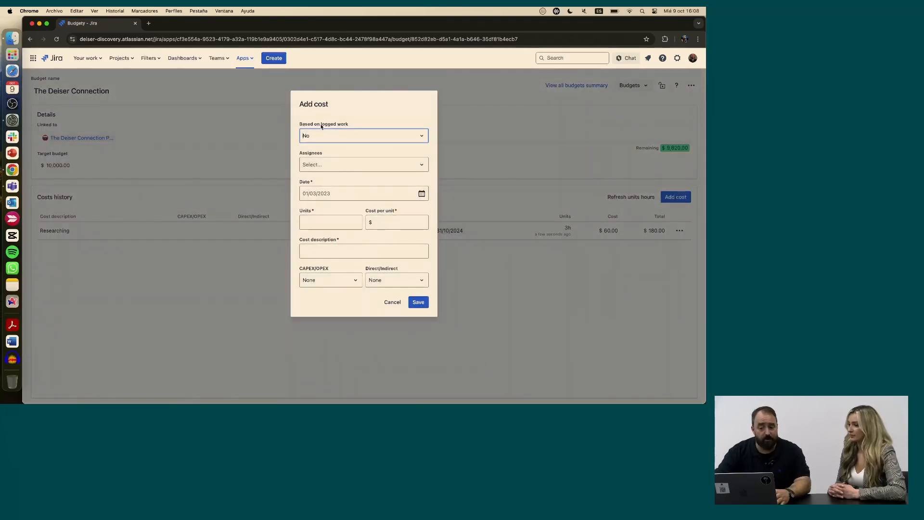
{"action": "left_click", "coordinate": [342, 164]}
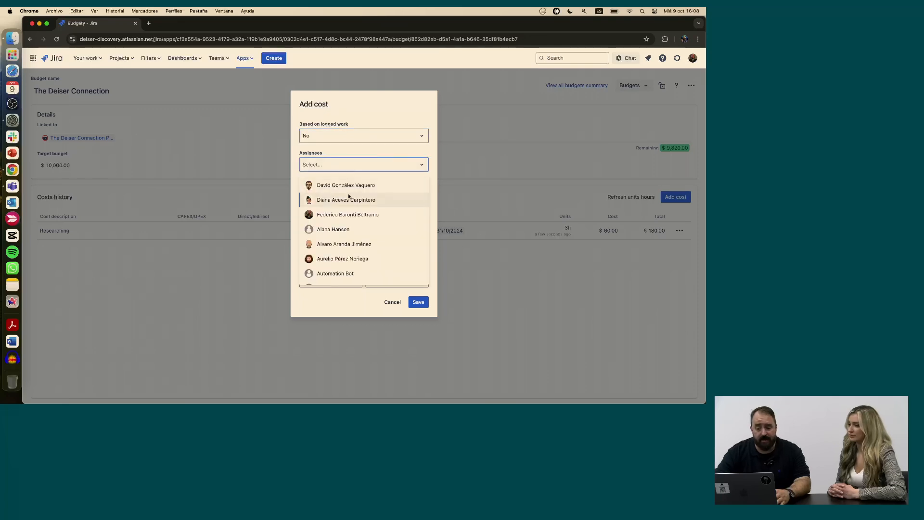
{"action": "left_click", "coordinate": [349, 214]}
{"action": "left_click", "coordinate": [347, 195]}
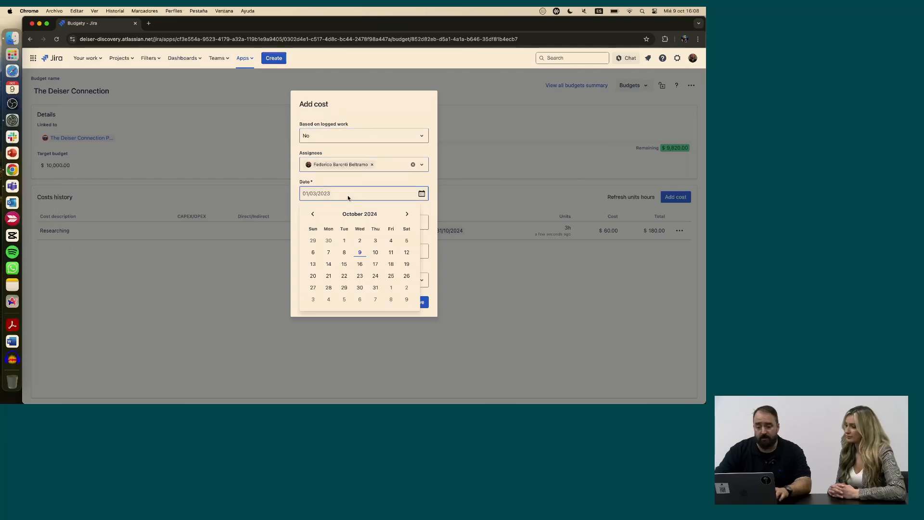
{"action": "left_click", "coordinate": [342, 240]}
Step: Set the new cost to 1 unit at $100 per unit with the description "Headphones"
{"action": "left_click", "coordinate": [343, 222]}
{"action": "type", "text": "1"}
{"action": "left_click", "coordinate": [395, 224]}
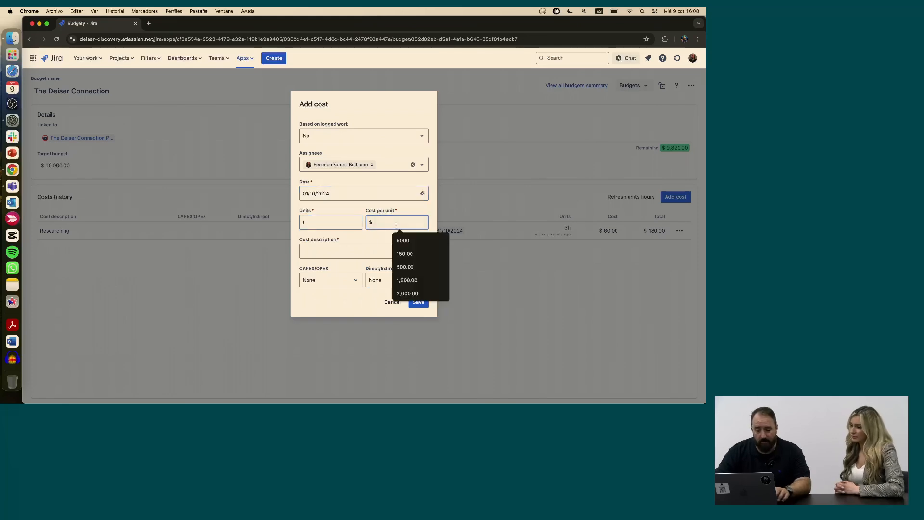
{"action": "type", "text": "100"}
{"action": "left_click", "coordinate": [355, 252]}
{"action": "type", "text": "Headpho"}
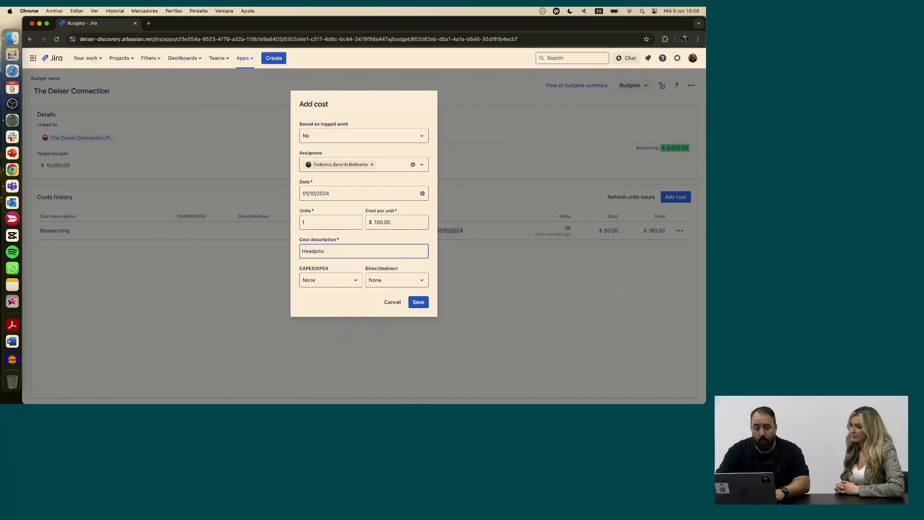
{"action": "type", "text": "nes"}
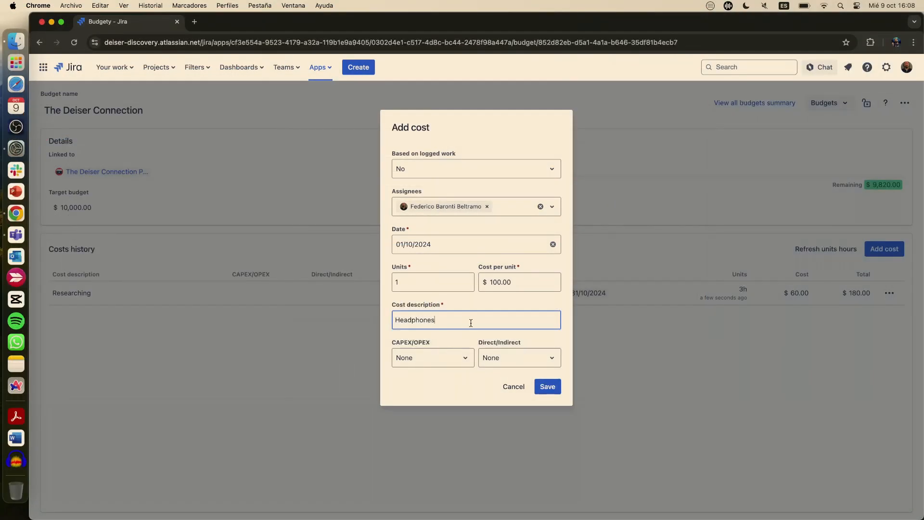
Step: Classify the Headphones cost as OPEX and Direct, and save it to the costs history
{"action": "left_click", "coordinate": [413, 353]}
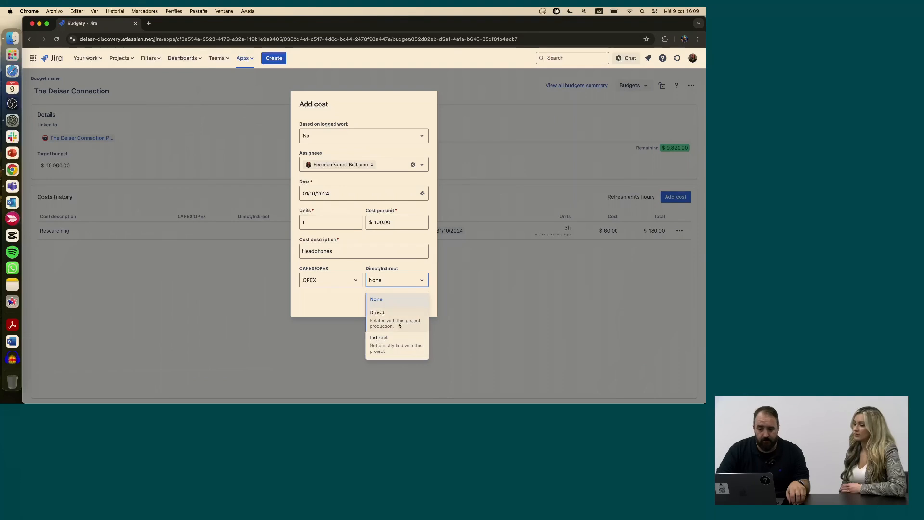
{"action": "left_click", "coordinate": [399, 322]}
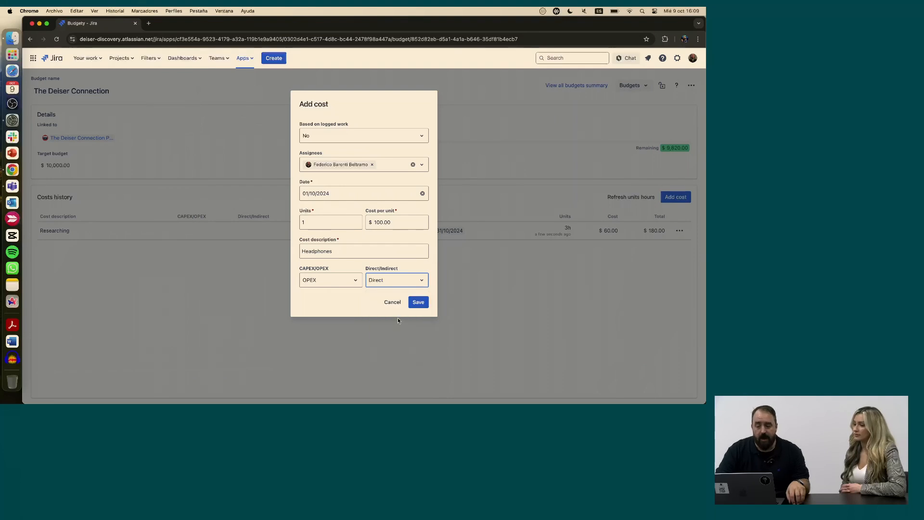
{"action": "left_click", "coordinate": [418, 303]}
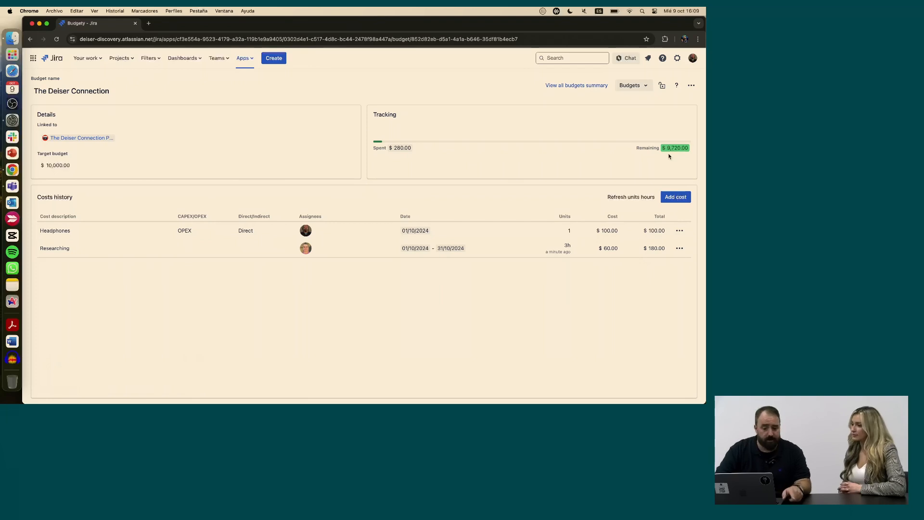
Step: Start another cost entry based on logged work and choose the team member who logged it
{"action": "left_click", "coordinate": [675, 197]}
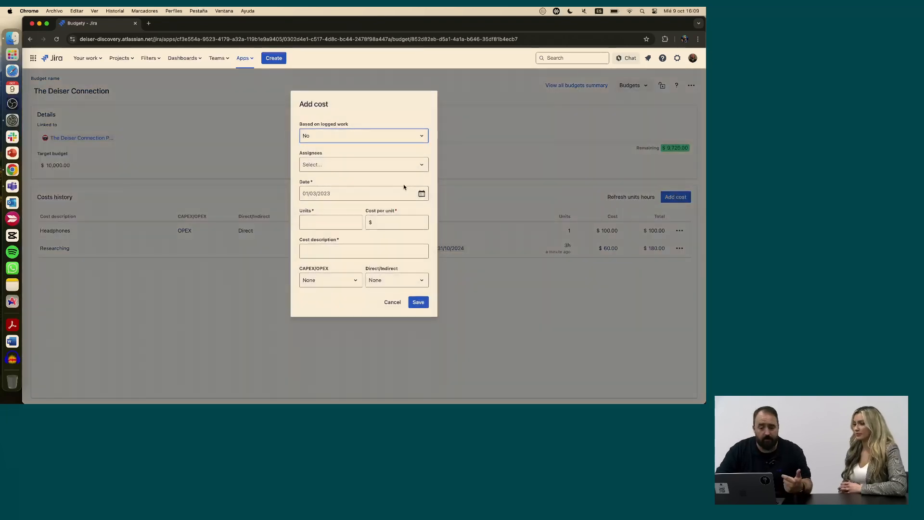
{"action": "left_click", "coordinate": [386, 135]}
{"action": "left_click", "coordinate": [366, 166]}
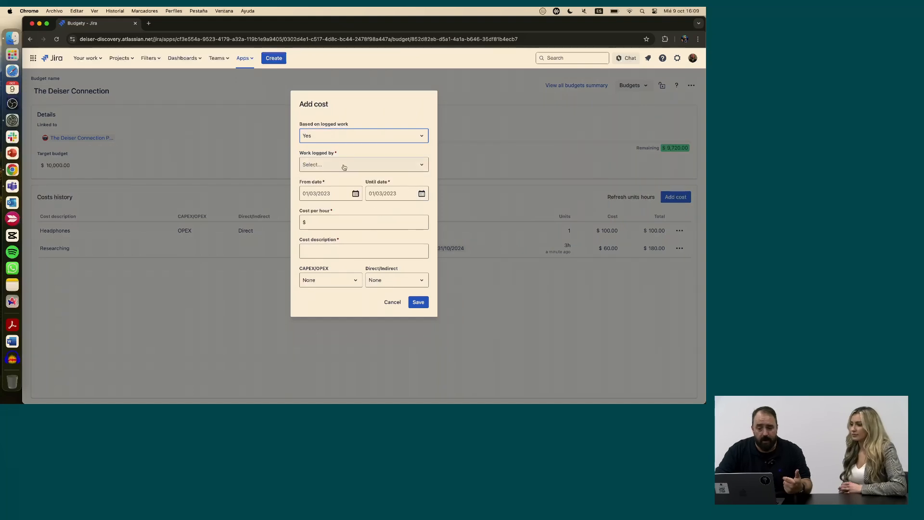
{"action": "left_click", "coordinate": [344, 167]}
{"action": "left_click", "coordinate": [346, 213]}
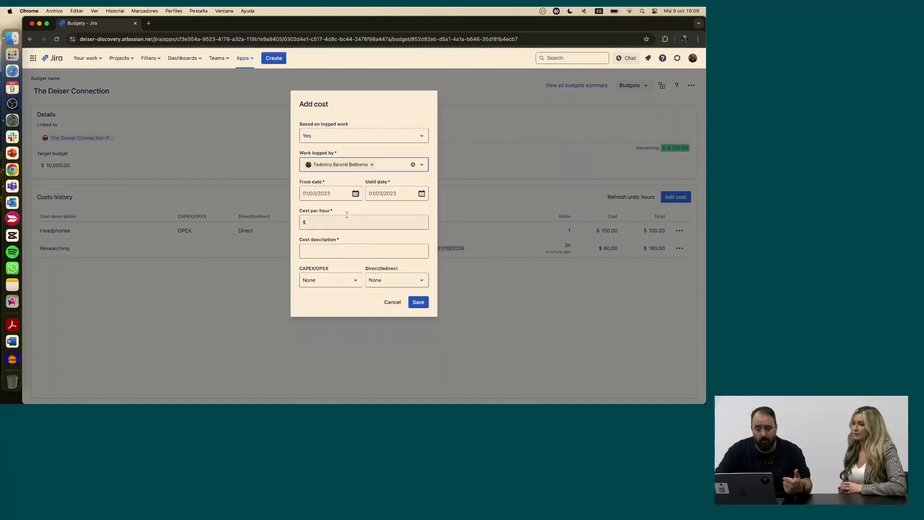
Step: Set the new logged-work cost to run from 01/10/2024 until 31/10/2024 at $60.00 per hour
{"action": "left_click", "coordinate": [355, 194]}
{"action": "left_click", "coordinate": [344, 240]}
{"action": "left_click", "coordinate": [421, 193]}
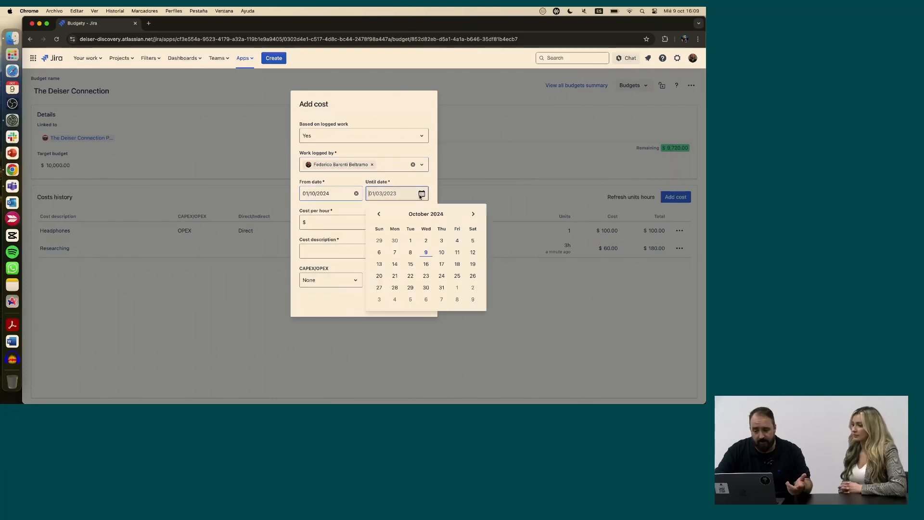
{"action": "left_click", "coordinate": [441, 288]}
{"action": "left_click", "coordinate": [347, 223]}
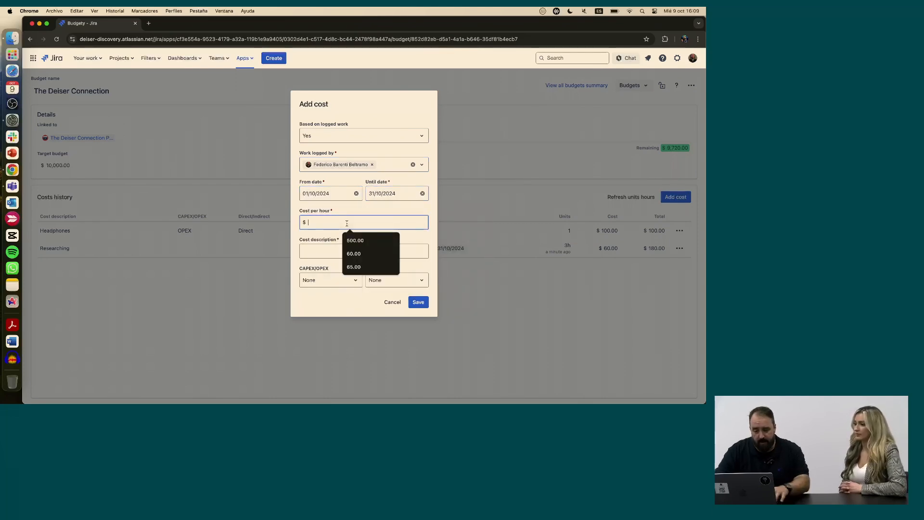
{"action": "type", "text": "60"}
{"action": "left_click", "coordinate": [353, 240]}
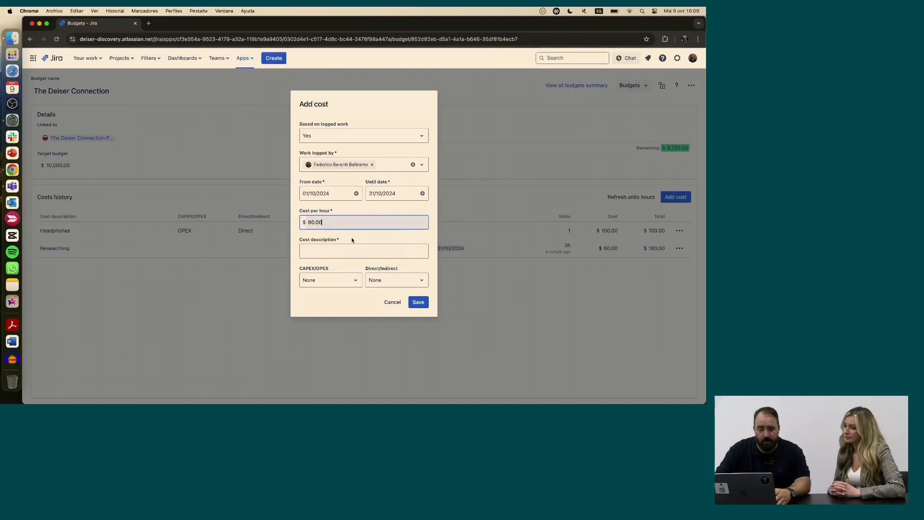
Step: Describe the logged-work cost as "Recording" and save it to the budget
{"action": "left_click", "coordinate": [328, 250]}
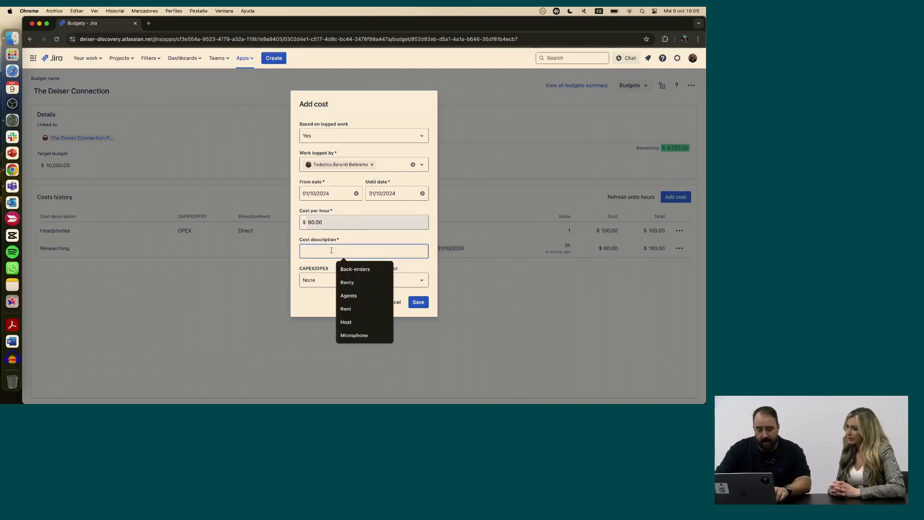
{"action": "type", "text": "Recordingh"}
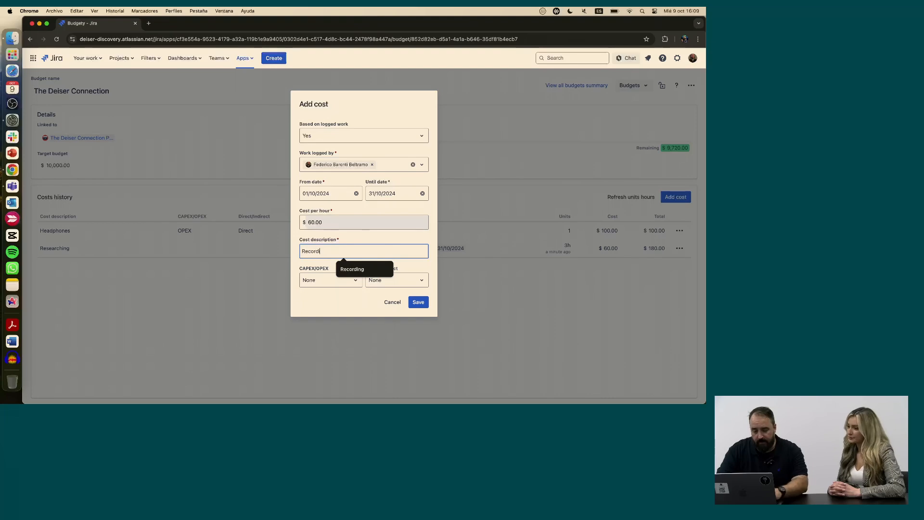
{"action": "key", "text": "BackSpace"}
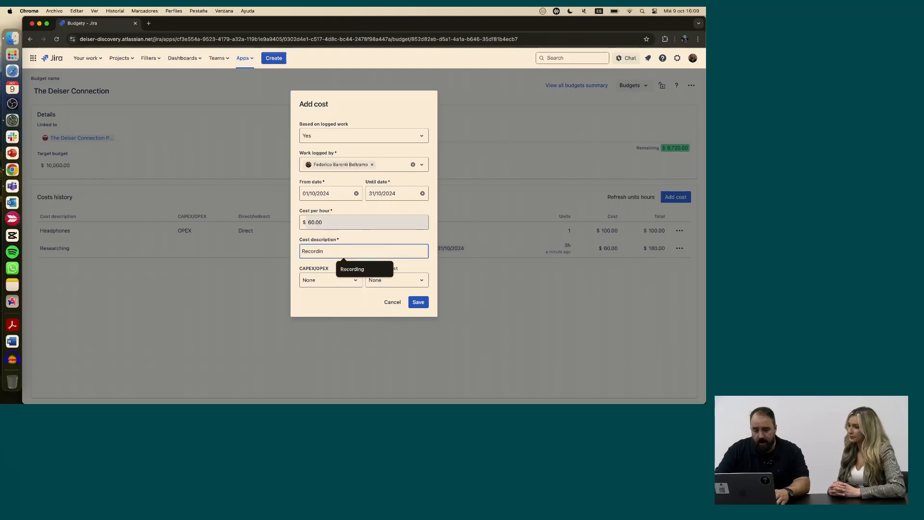
{"action": "left_click", "coordinate": [353, 266]}
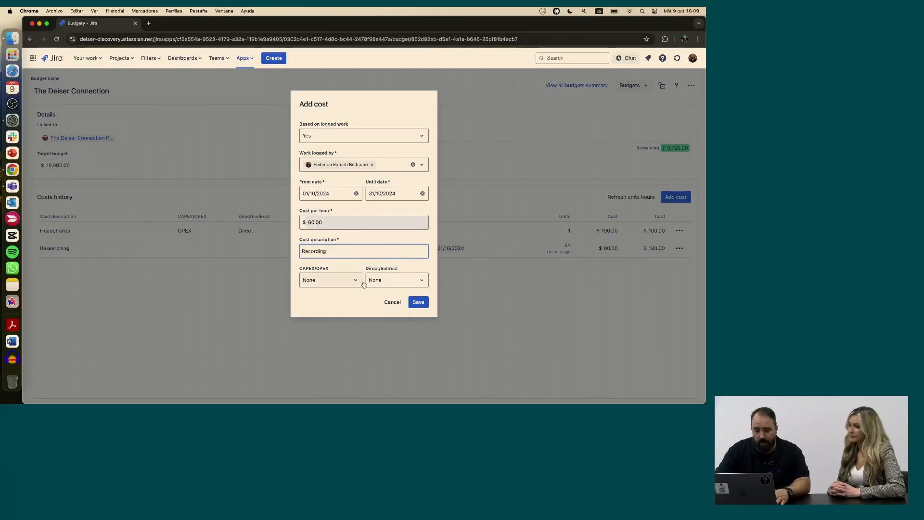
{"action": "left_click", "coordinate": [419, 302]}
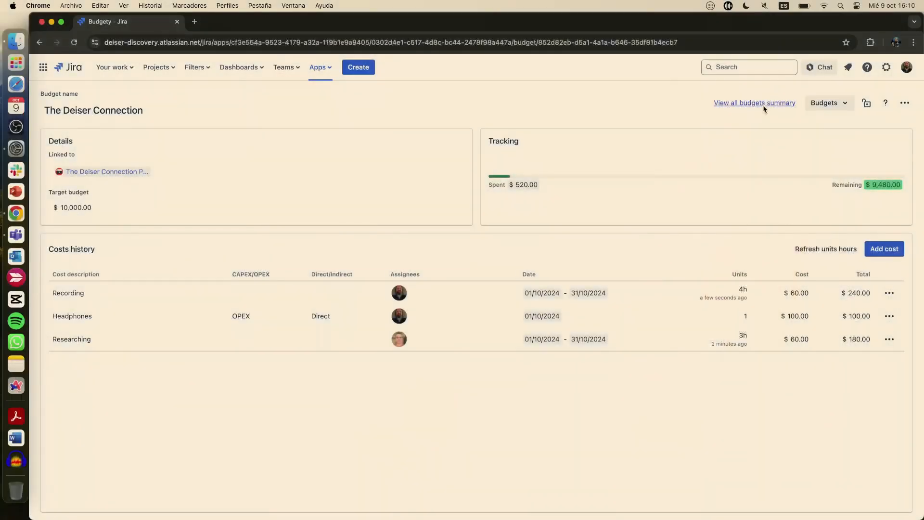
Step: Open the Team24 budget from the summary of all budgets and review its costs history and blank cost form
{"action": "left_click", "coordinate": [764, 104]}
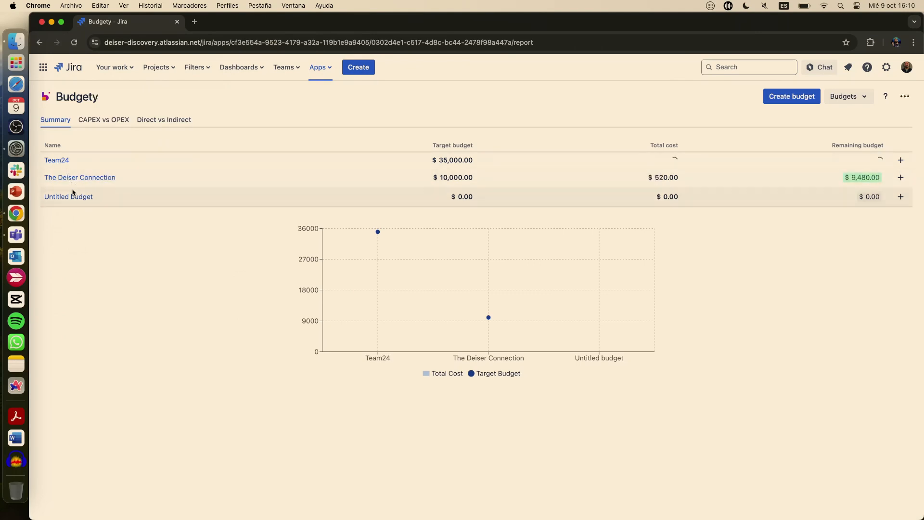
{"action": "left_click", "coordinate": [57, 163]}
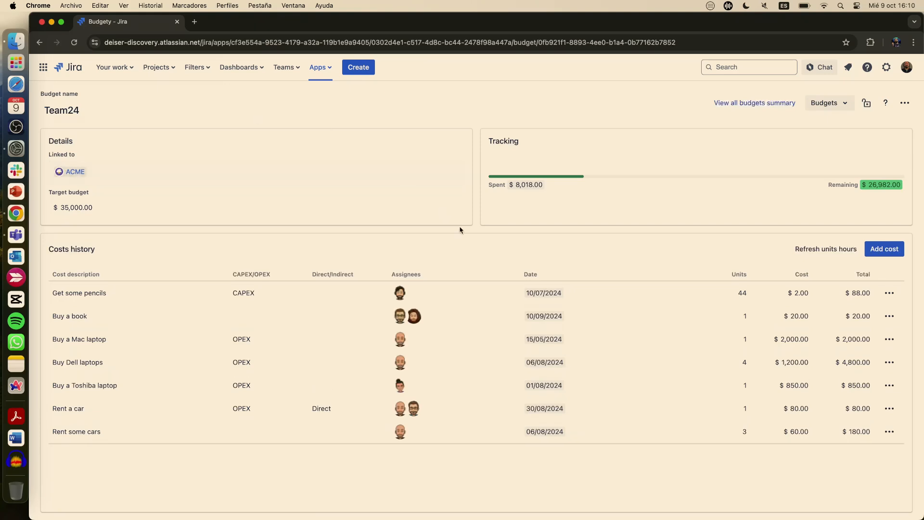
{"action": "left_click", "coordinate": [884, 249]}
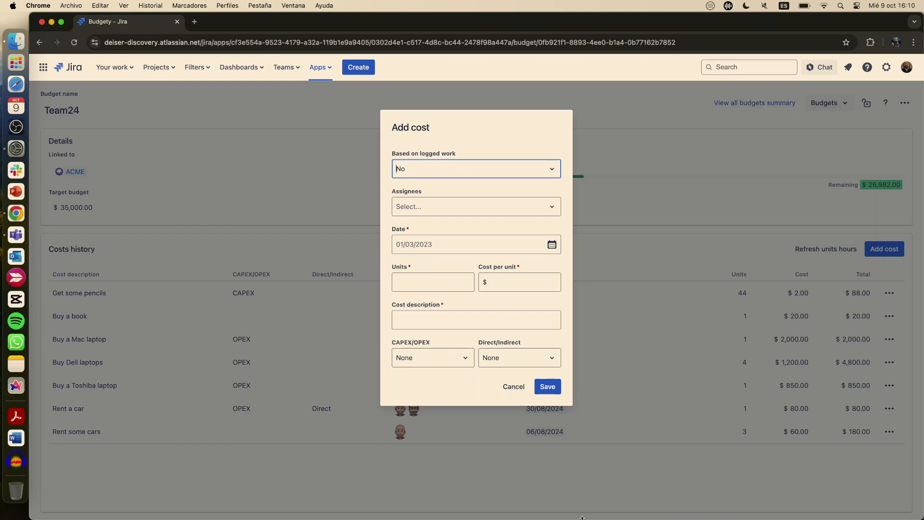
{"action": "left_click", "coordinate": [519, 389]}
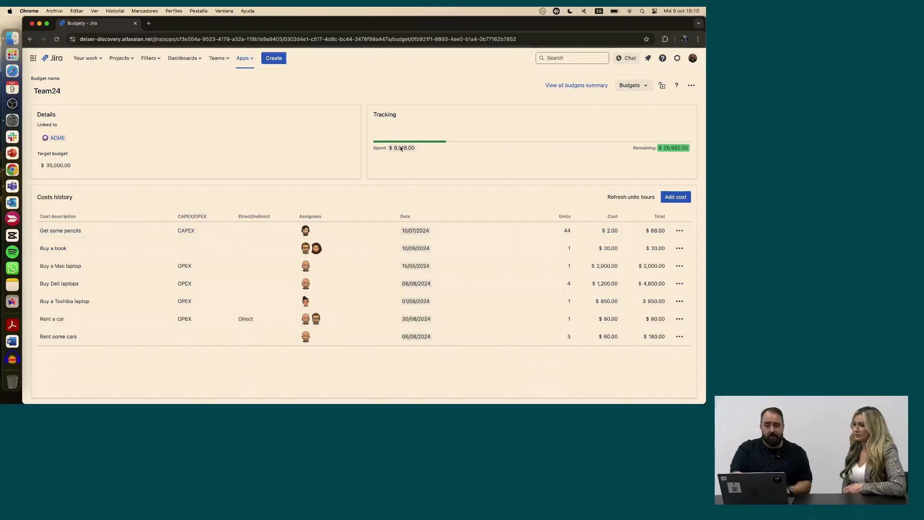
Step: Return to the summary of all budgets and examine each budget's total cost against its target in the chart
{"action": "left_click", "coordinate": [573, 87]}
{"action": "mouse_move", "coordinate": [281, 253]}
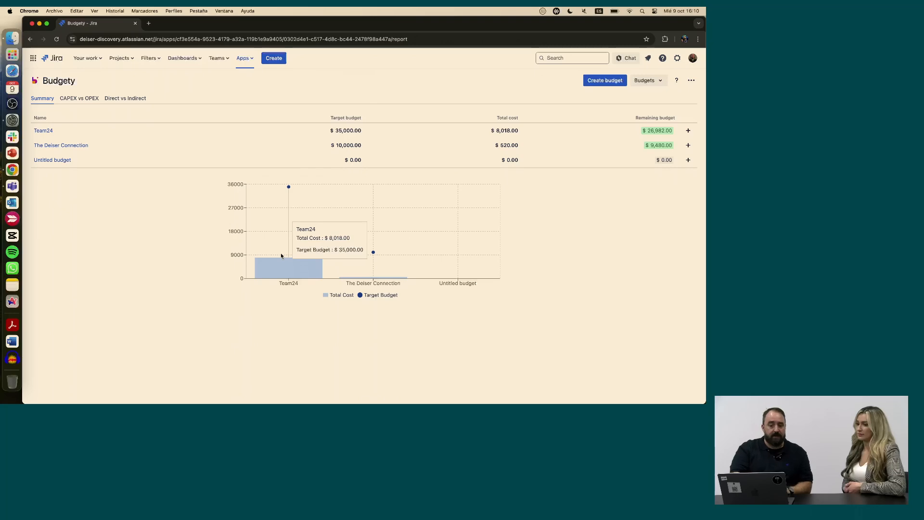
{"action": "mouse_move", "coordinate": [300, 271]}
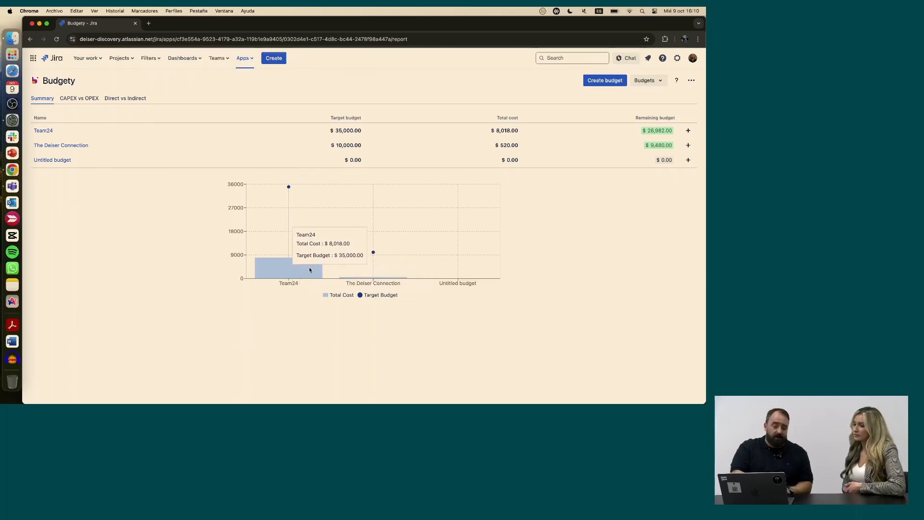
{"action": "mouse_move", "coordinate": [433, 260]}
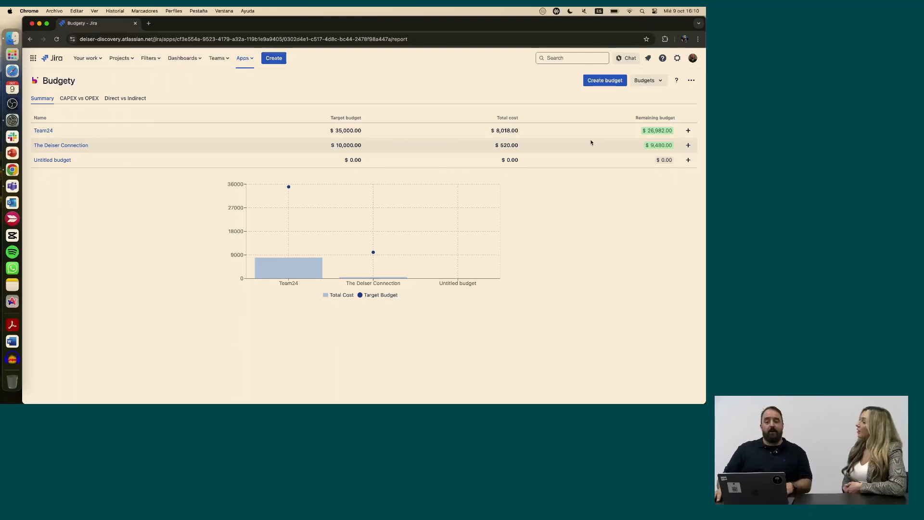
Step: Ask the Financial Management Assistant chat agent to "Categorize budget costs for The Deiser Connection" and widen the chat area
{"action": "left_click", "coordinate": [628, 59]}
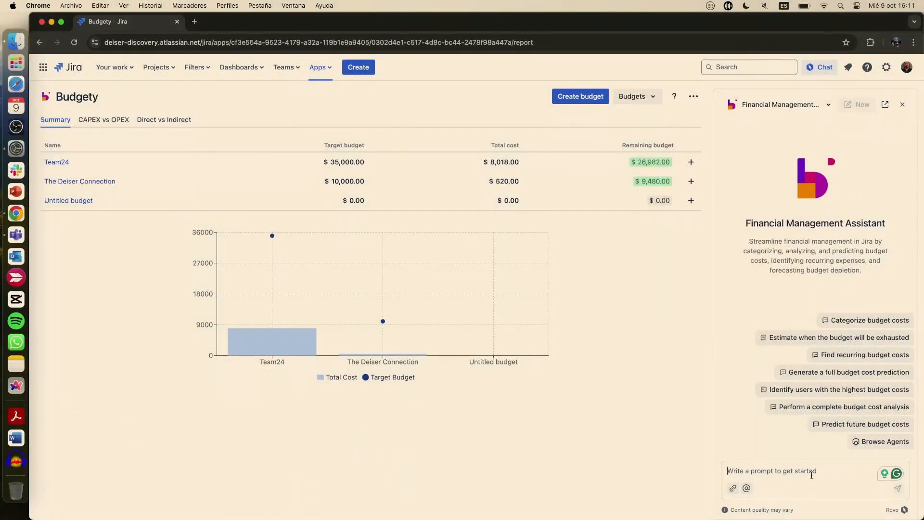
{"action": "type", "text": "Ca"}
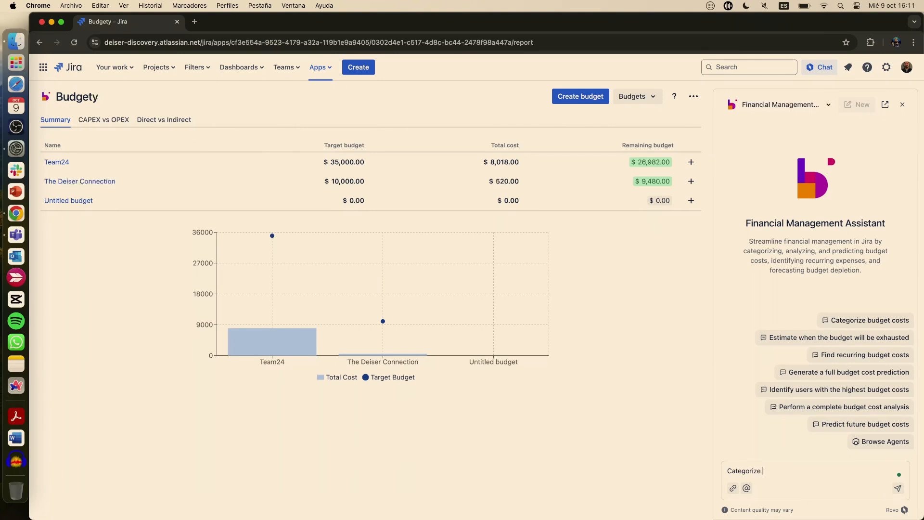
{"action": "type", "text": "tegorize budget costs for The"}
{"action": "type", "text": "Deiser Connection"}
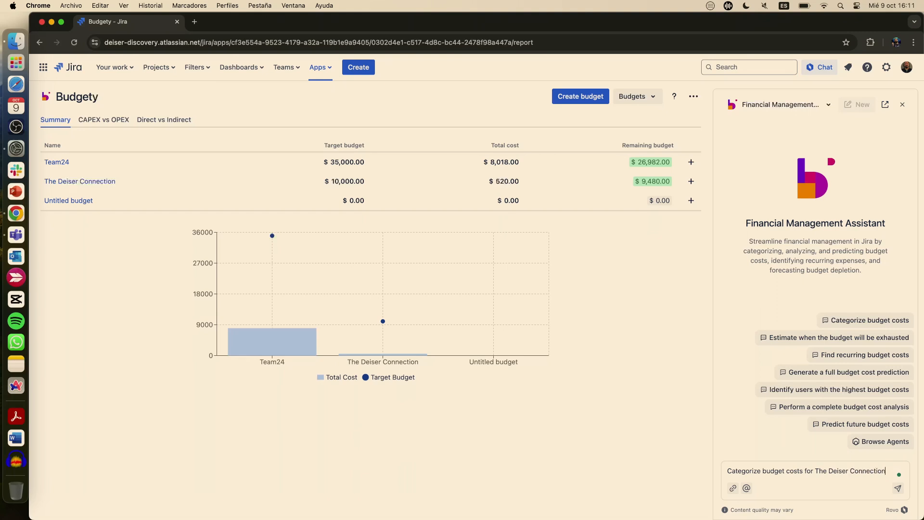
{"action": "key", "text": "Return"}
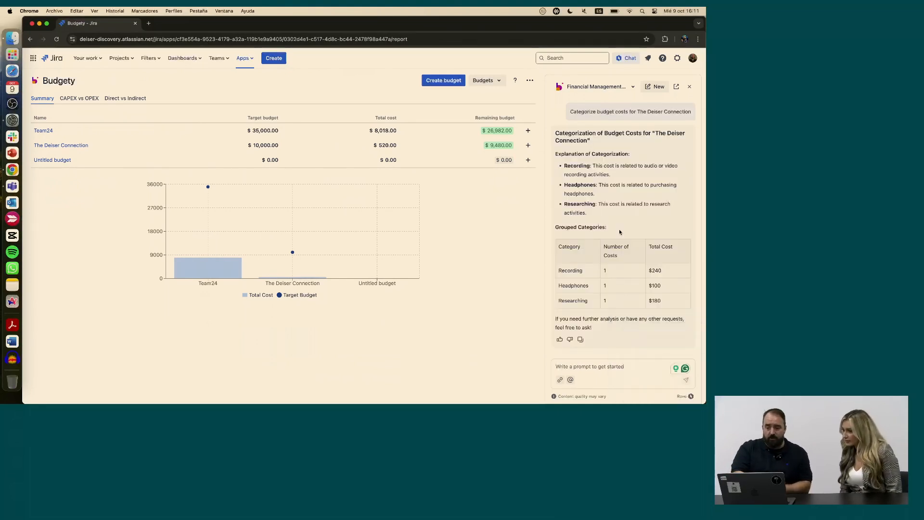
{"action": "left_click_drag", "start_coordinate": [546, 210], "coordinate": [565, 290]}
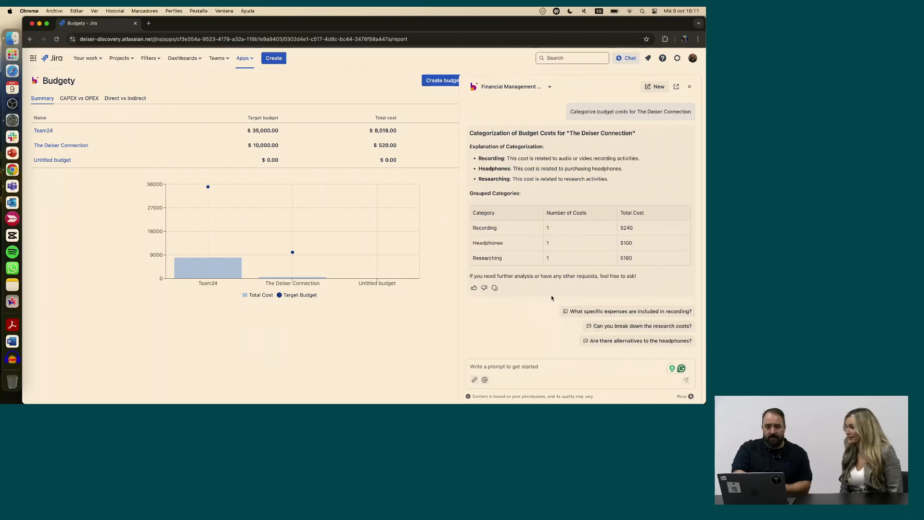